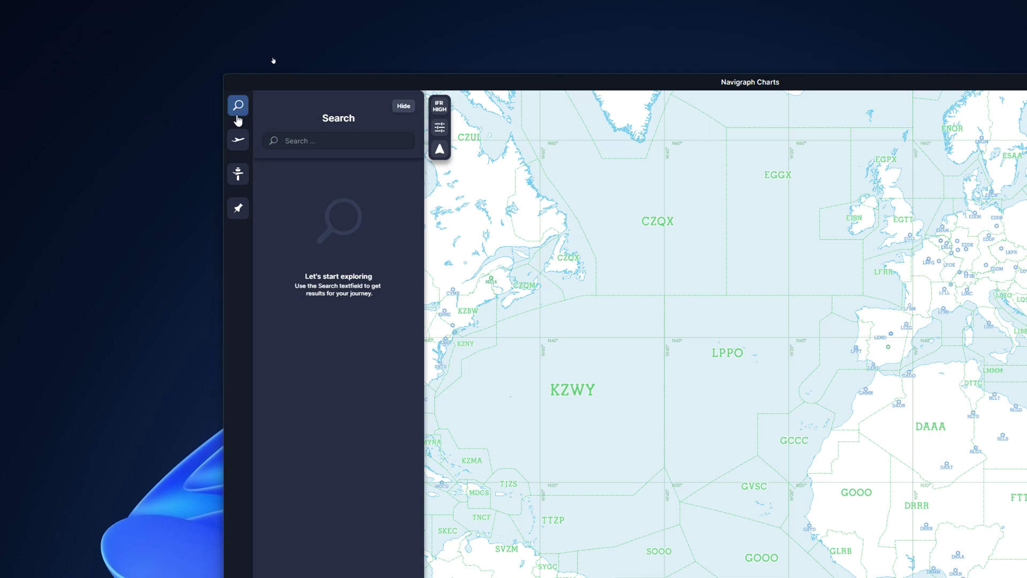
Look through the Flights, airport and Pinboards sections
left_click(238, 144)
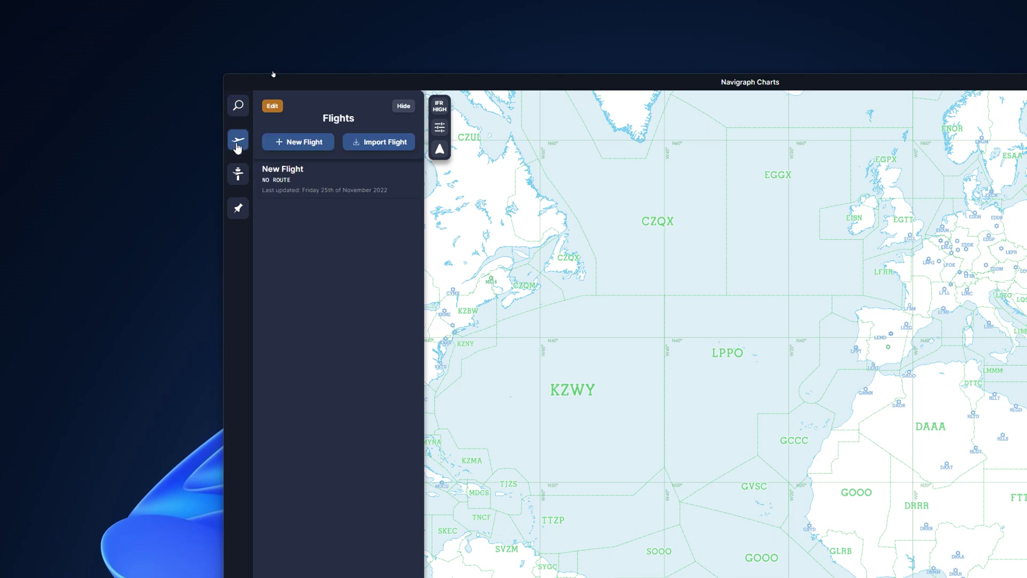
left_click(238, 175)
left_click(238, 210)
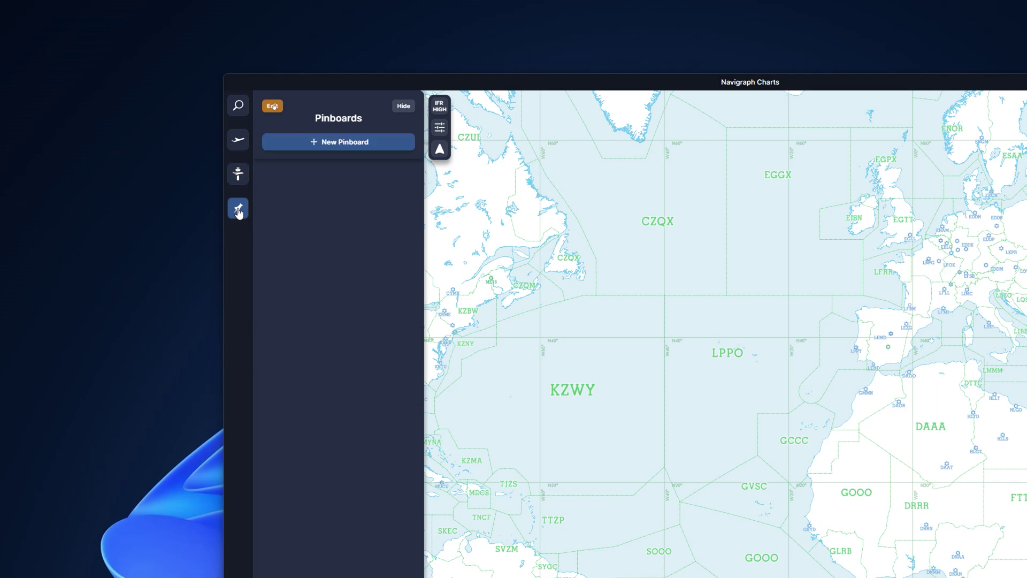
Try the IFR Low map layer and switch the map to the VFR layer
left_click(439, 108)
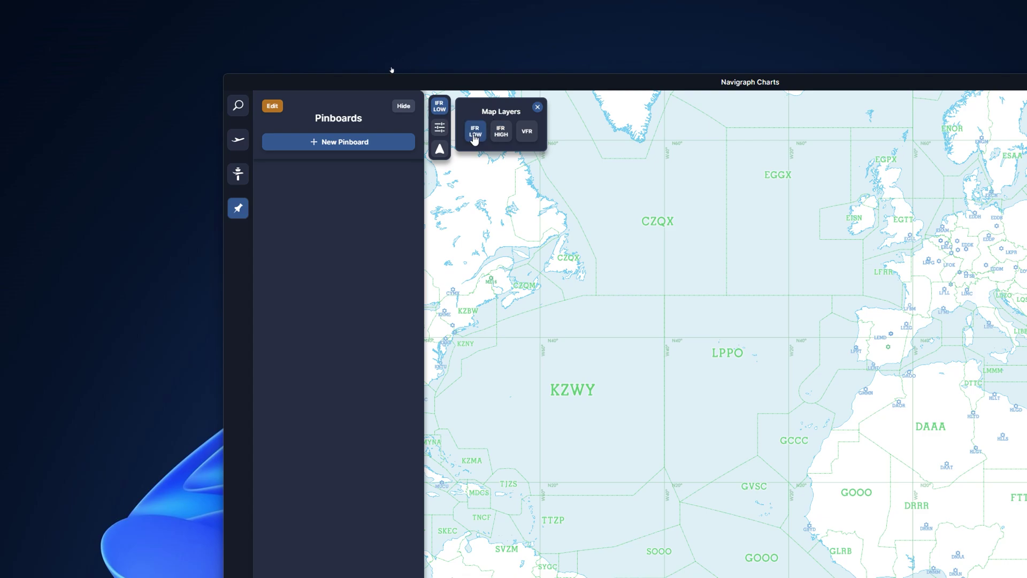
left_click(527, 132)
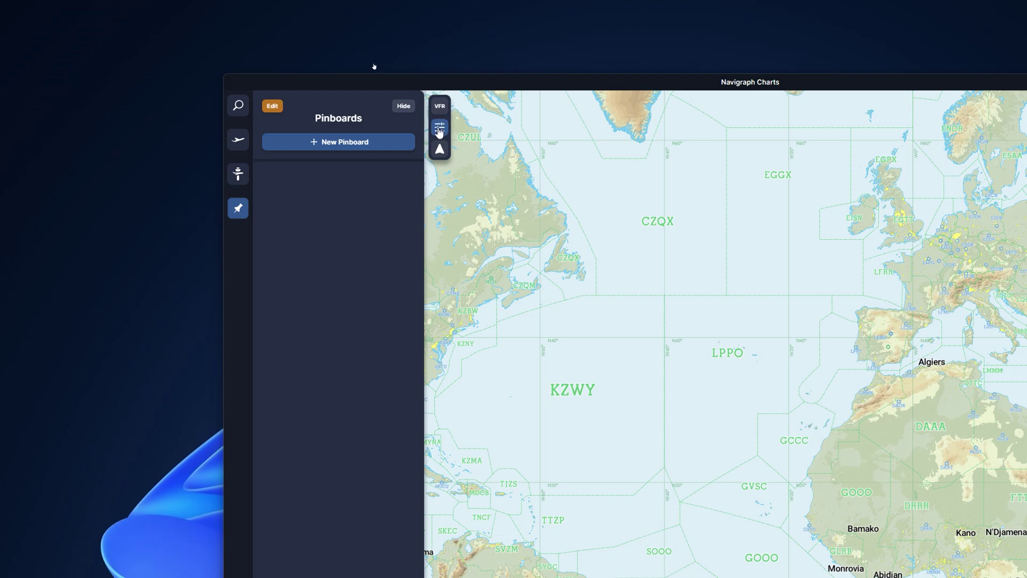
Try the Terminal NDB Navaids and overall Navigation map filters, and try centering the map on the aircraft
left_click(439, 131)
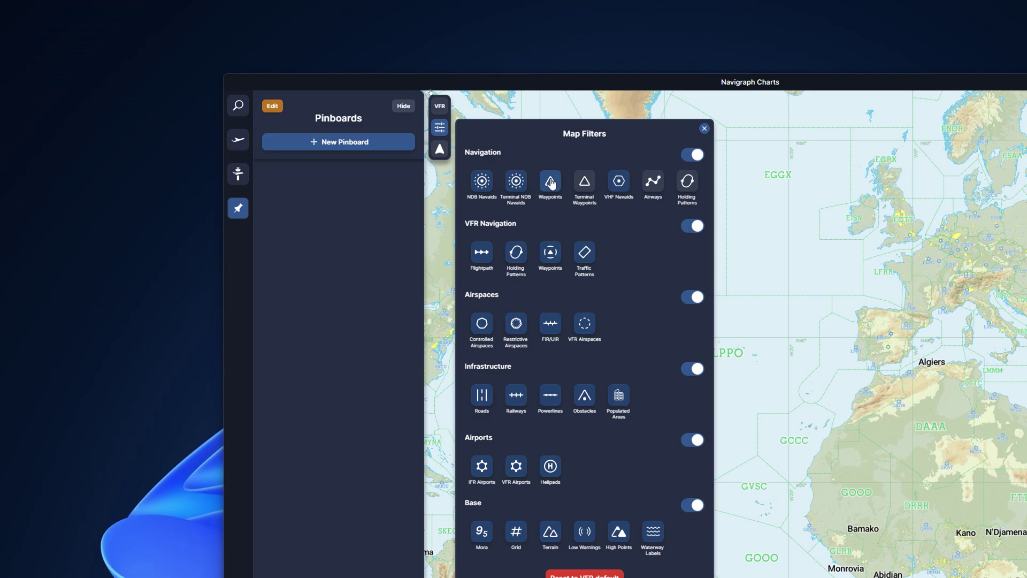
left_click(517, 182)
left_click(690, 155)
left_click(670, 129)
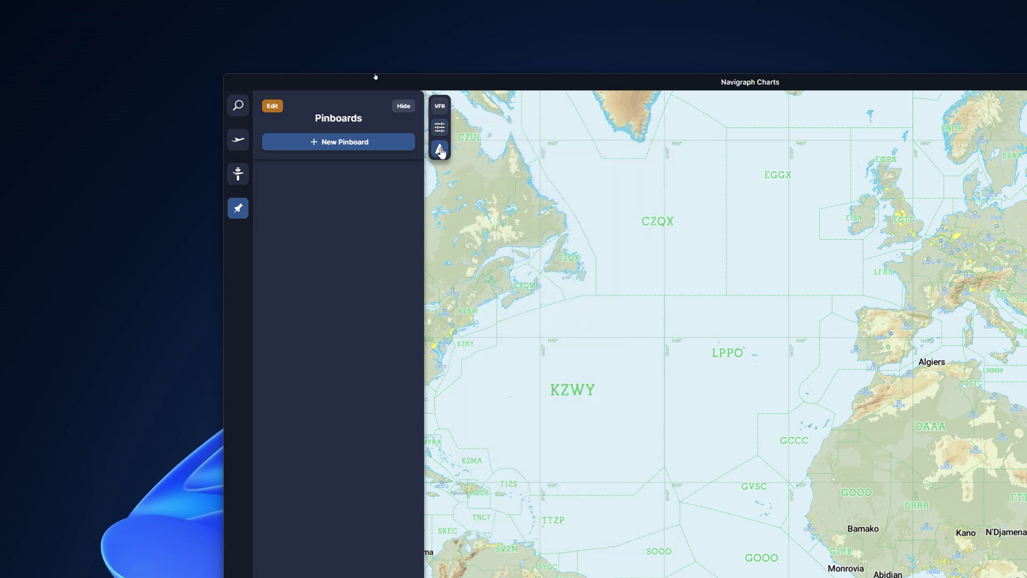
left_click(441, 151)
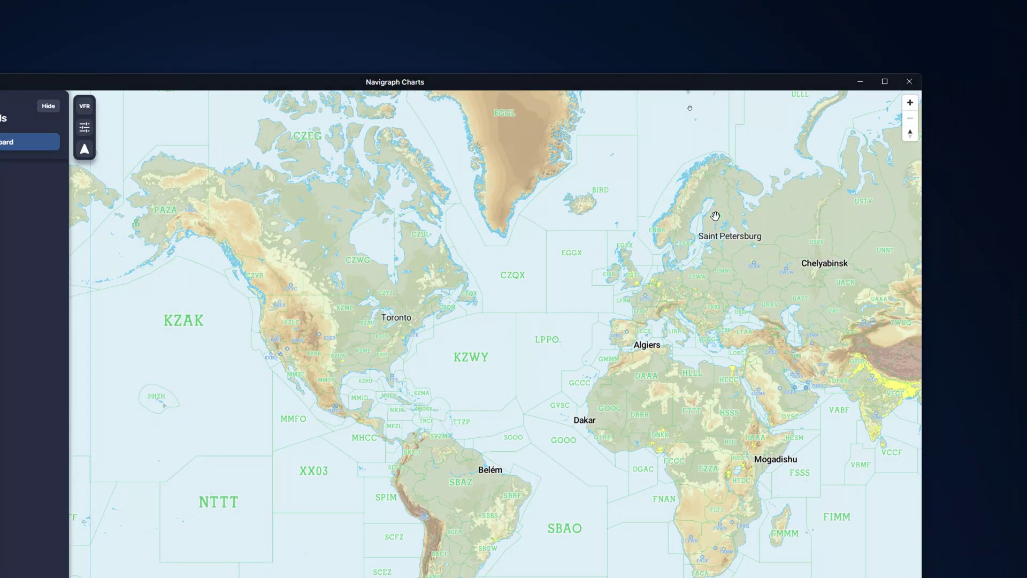
Examine the VFR map around Scandinavia and Europe at different zoom levels
scroll(716, 216, "up", 3)
scroll(715, 216, "down", 3)
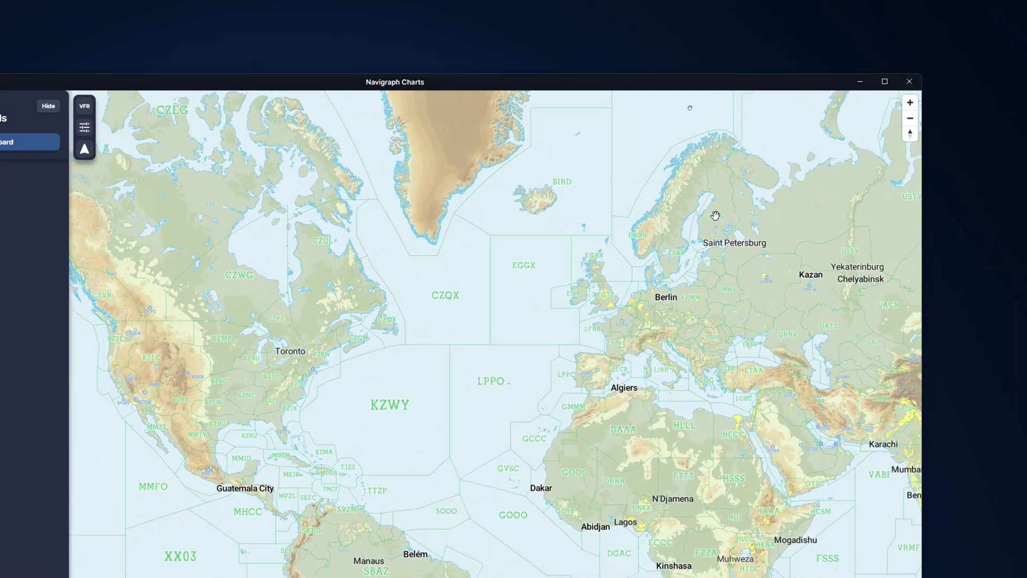
scroll(716, 214, "up", 1)
scroll(715, 214, "up", 2)
left_click_drag(713, 214, 723, 272)
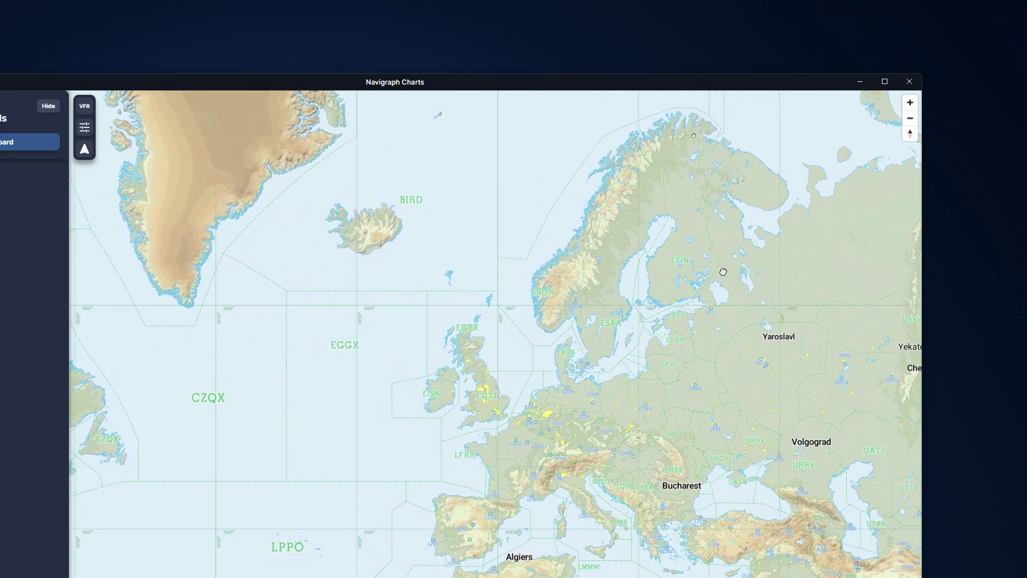
left_click(909, 109)
left_click(910, 118)
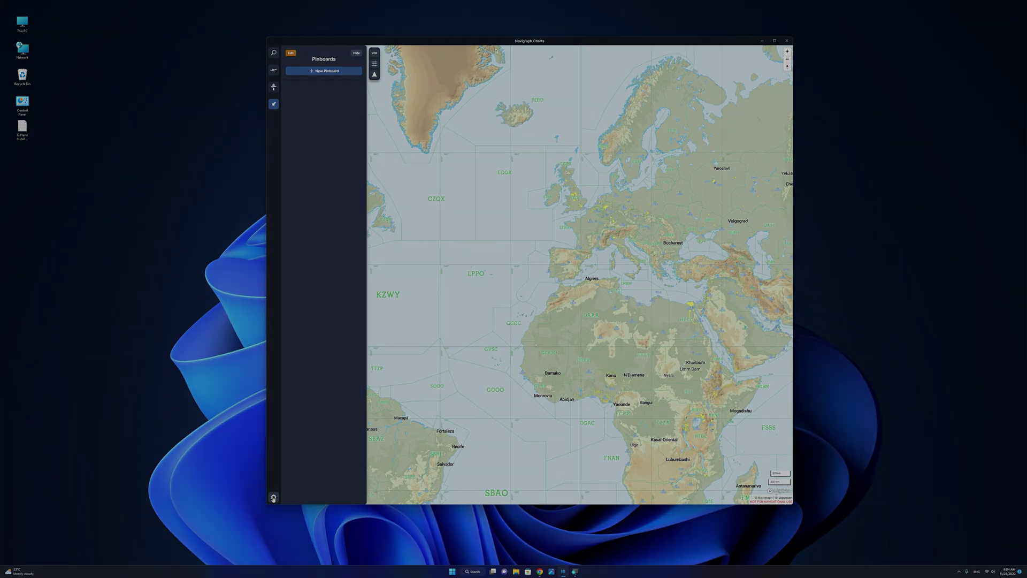
Keep the Day theme with always-on-top off, switch the map projection to Globe and rotate the globe
left_click(273, 498)
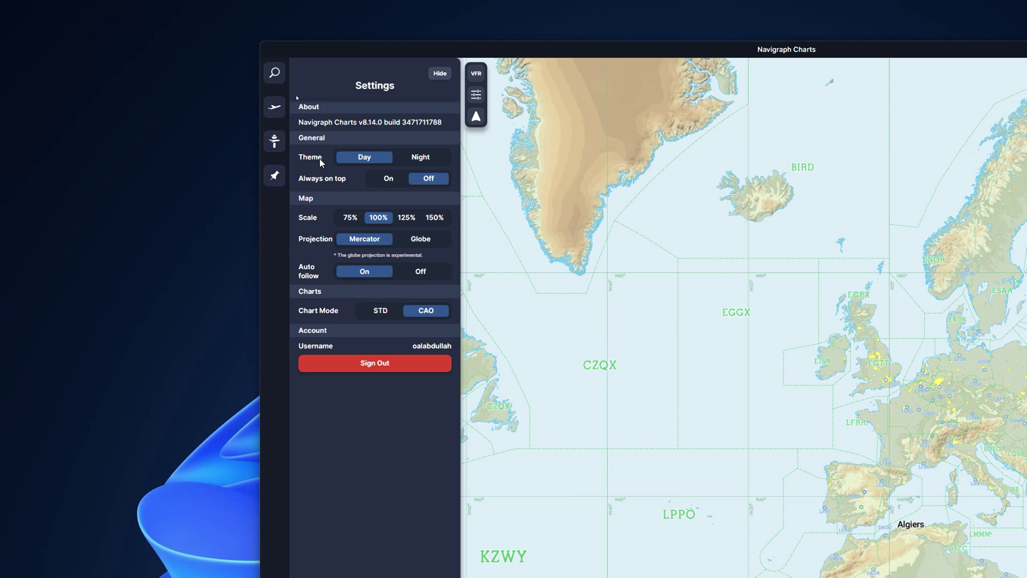
left_click(434, 157)
left_click(363, 159)
left_click(375, 182)
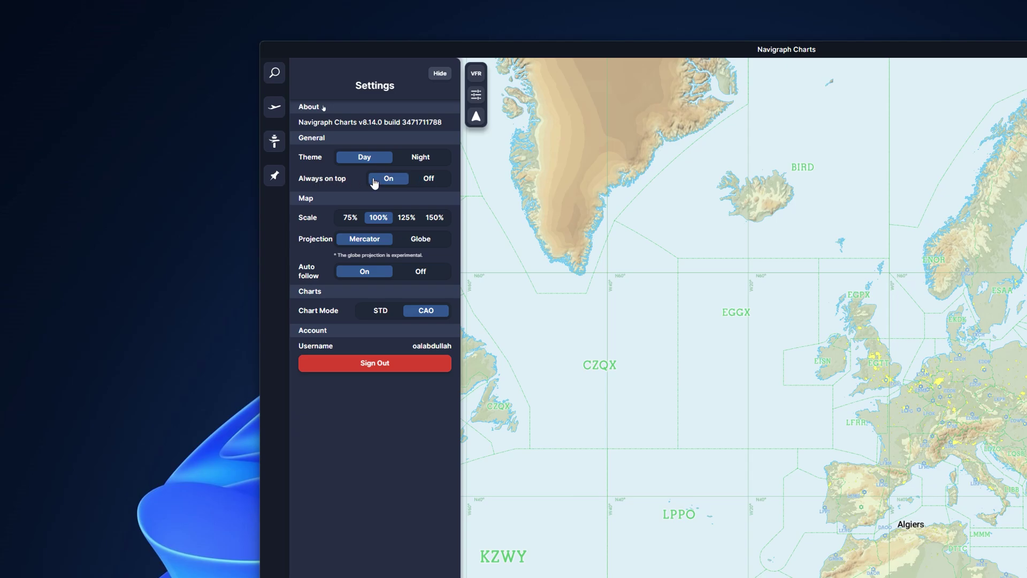
left_click(442, 179)
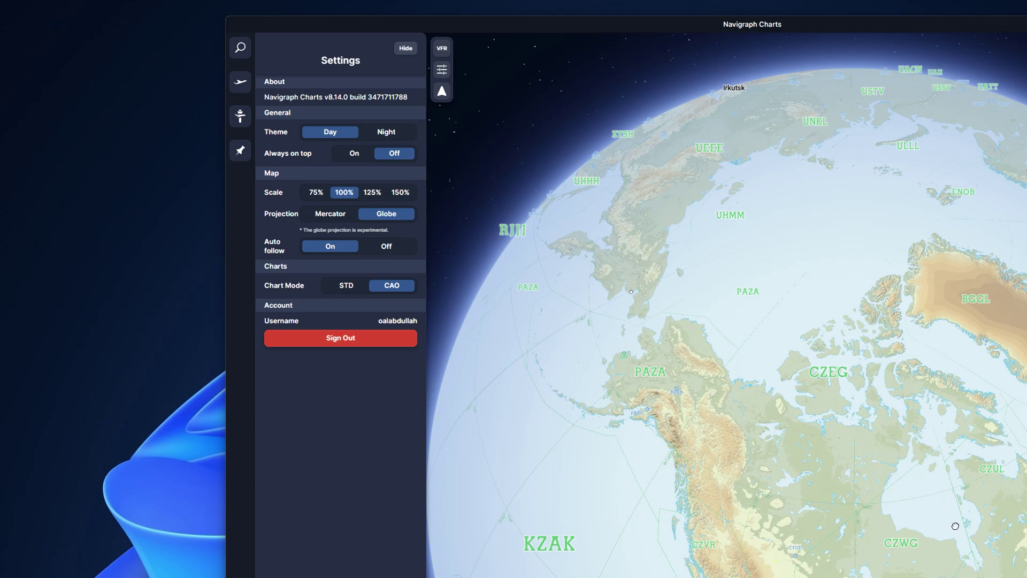
left_click_drag(955, 526, 530, 116)
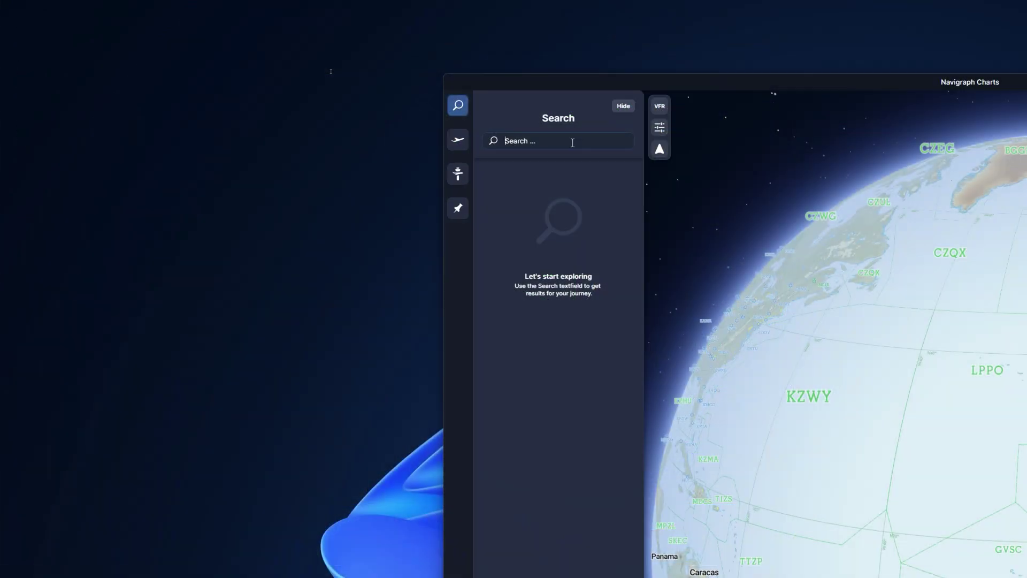
Search for "kfr" and show the KFR WAFRA navaid on the map
type("kfr")
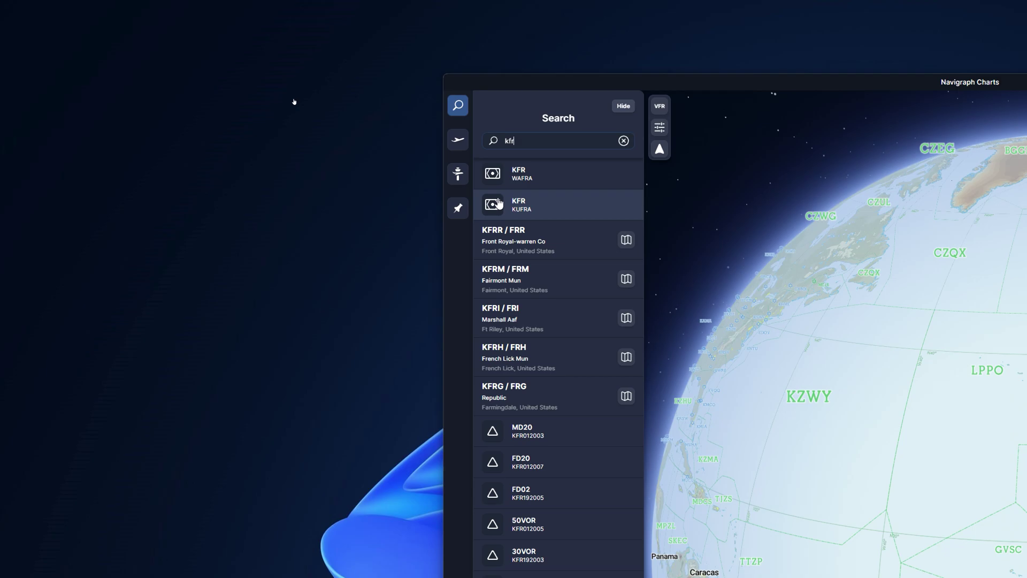
left_click(515, 176)
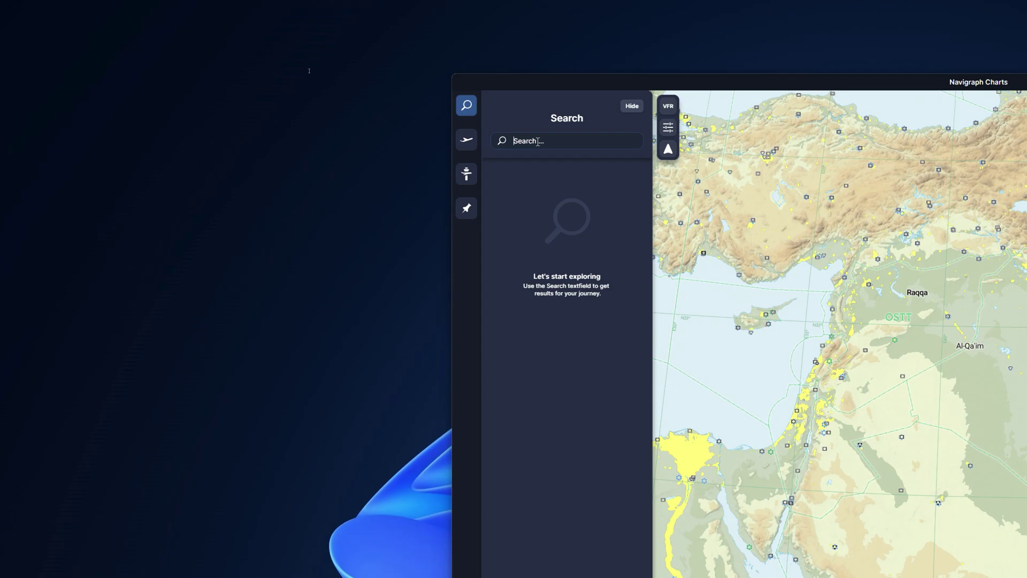
Search for "egll", locate Heathrow on the map and open the airport's charts
left_click(538, 142)
type("egll")
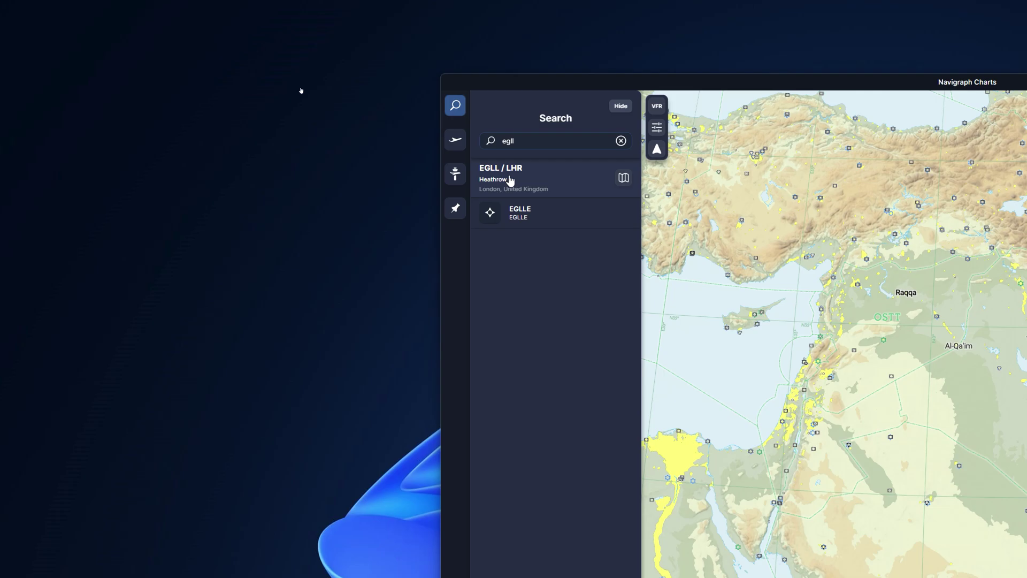
left_click(511, 181)
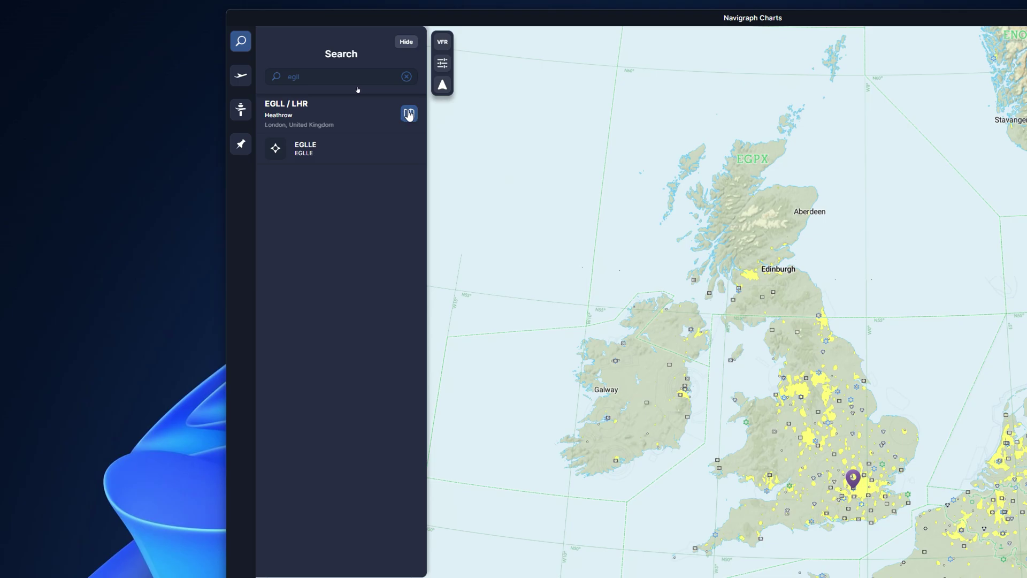
left_click(410, 114)
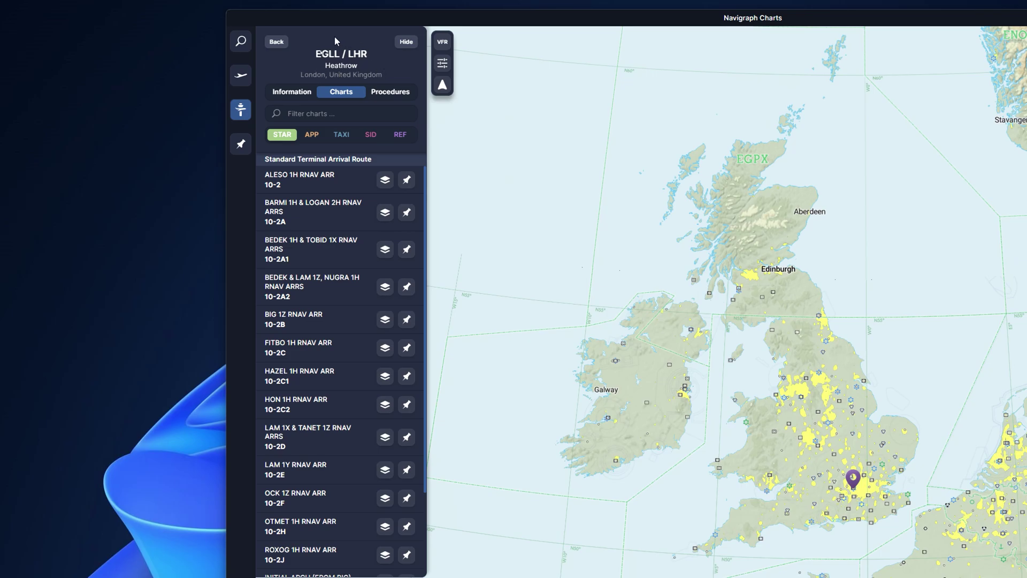
Review Heathrow's general, runway, METAR and TAF weather, and communications information
left_click(293, 101)
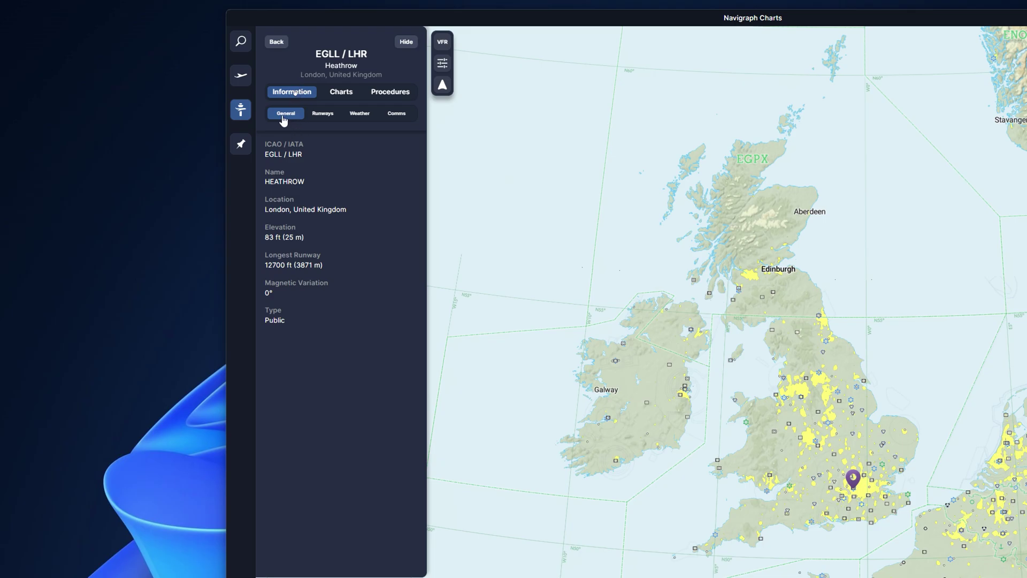
left_click(325, 115)
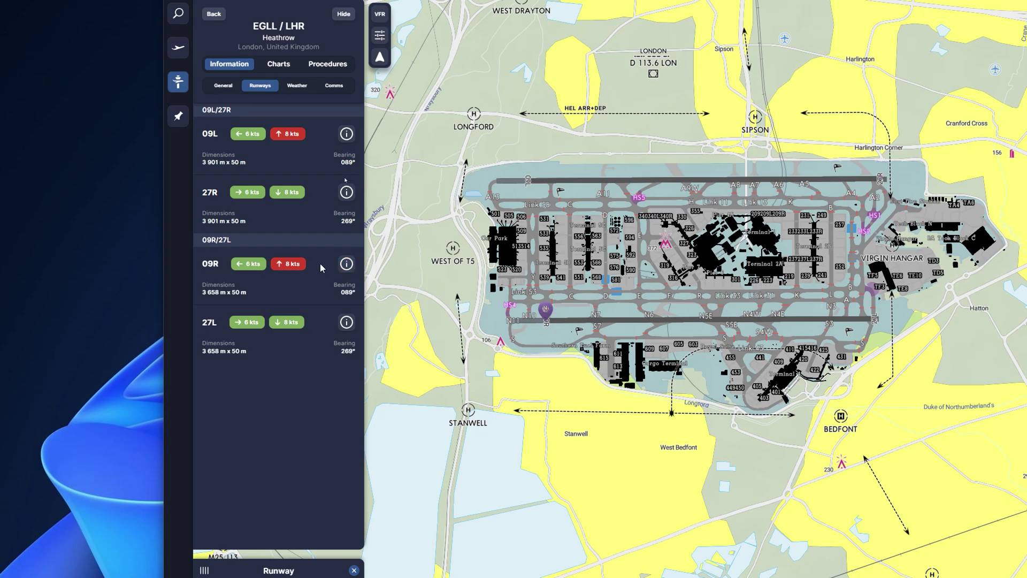
left_click(287, 86)
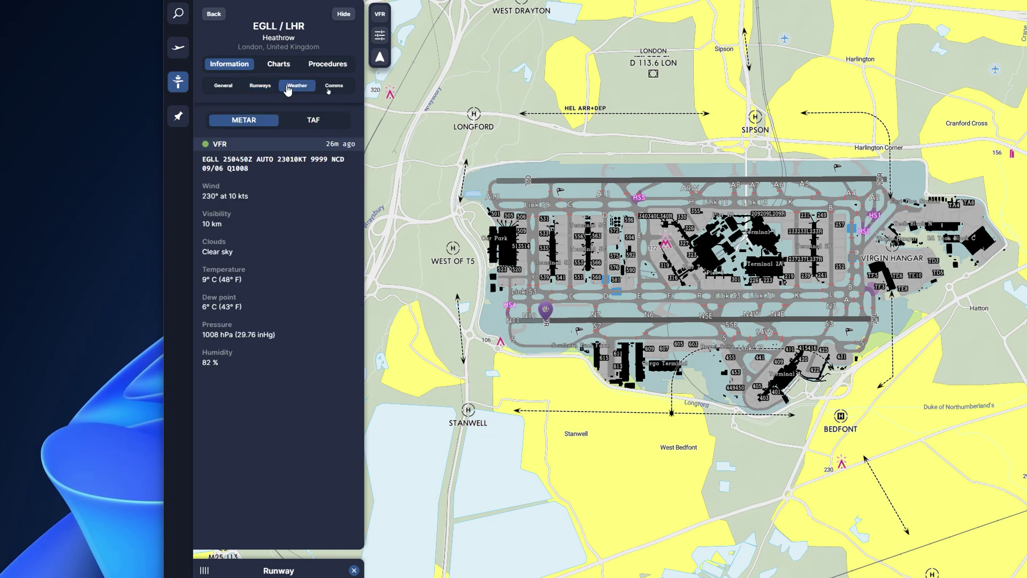
left_click(306, 122)
left_click(335, 88)
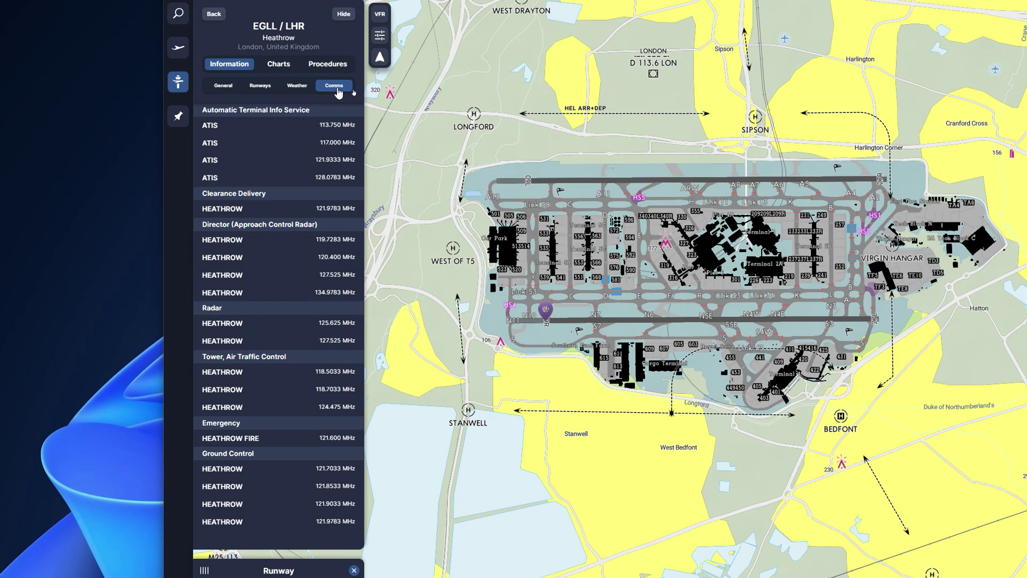
Browse Heathrow's chart lists for arrivals, approaches, taxi, departures and reference
left_click(278, 64)
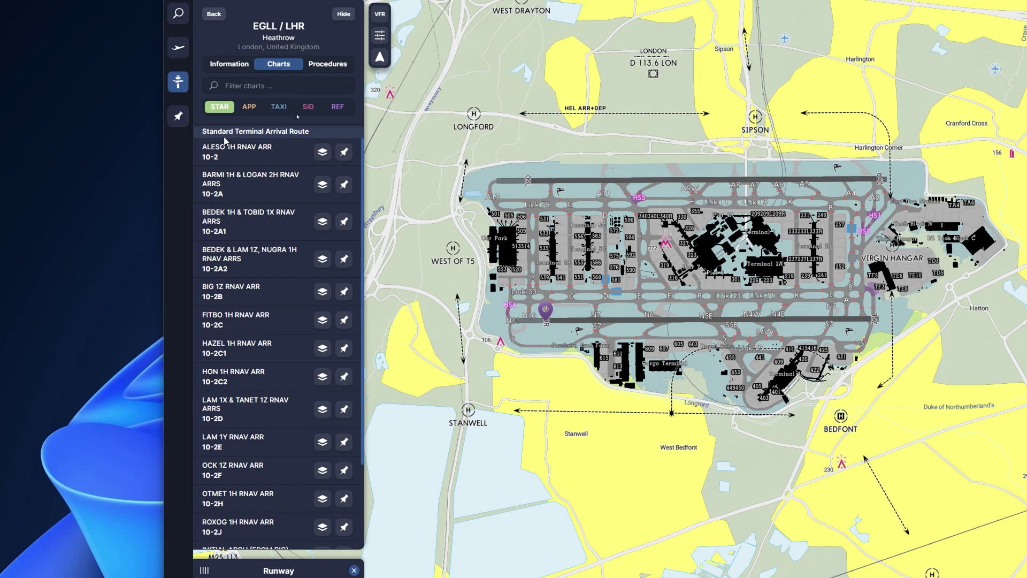
left_click(248, 109)
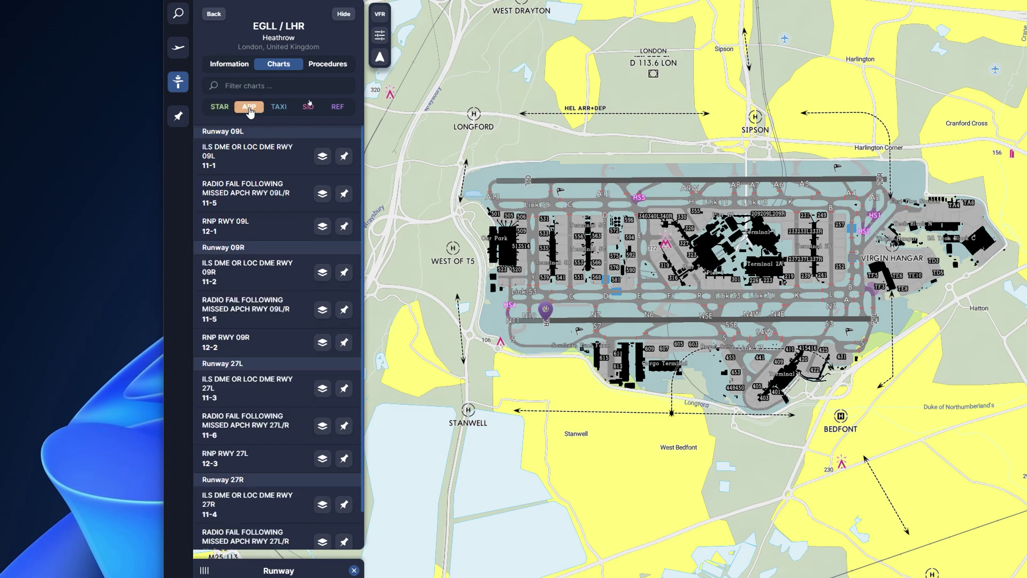
left_click(278, 110)
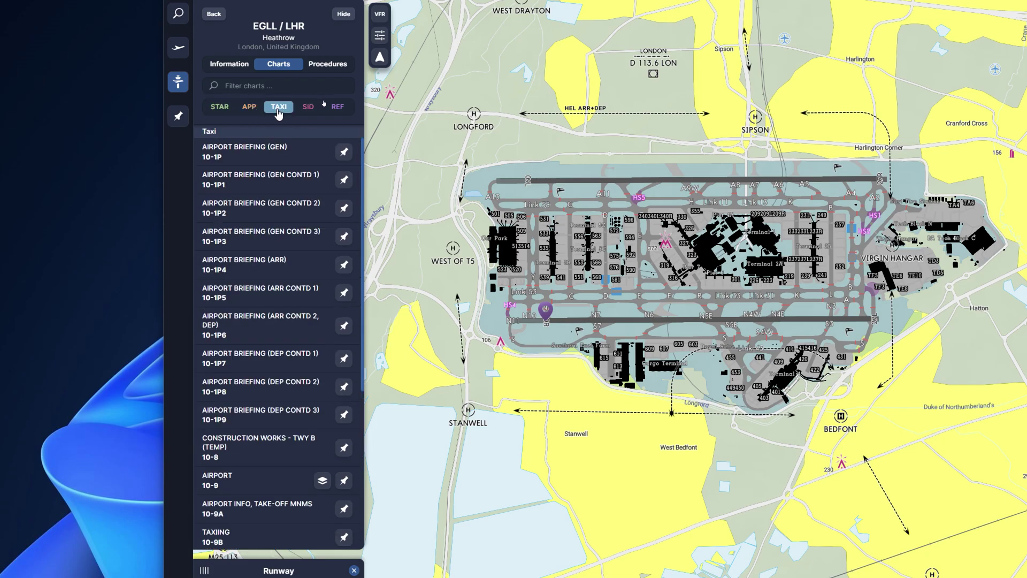
left_click(308, 110)
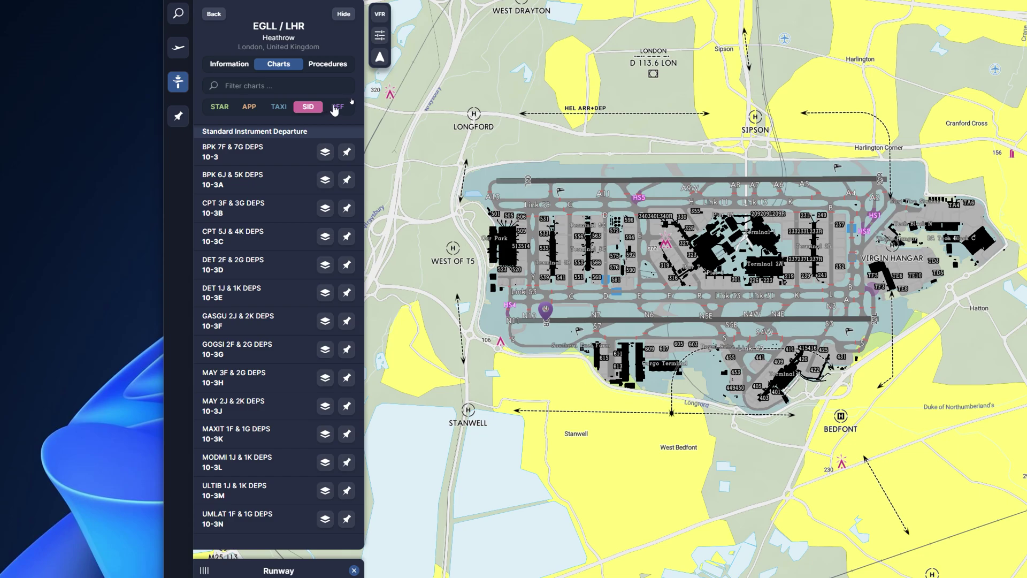
left_click(335, 109)
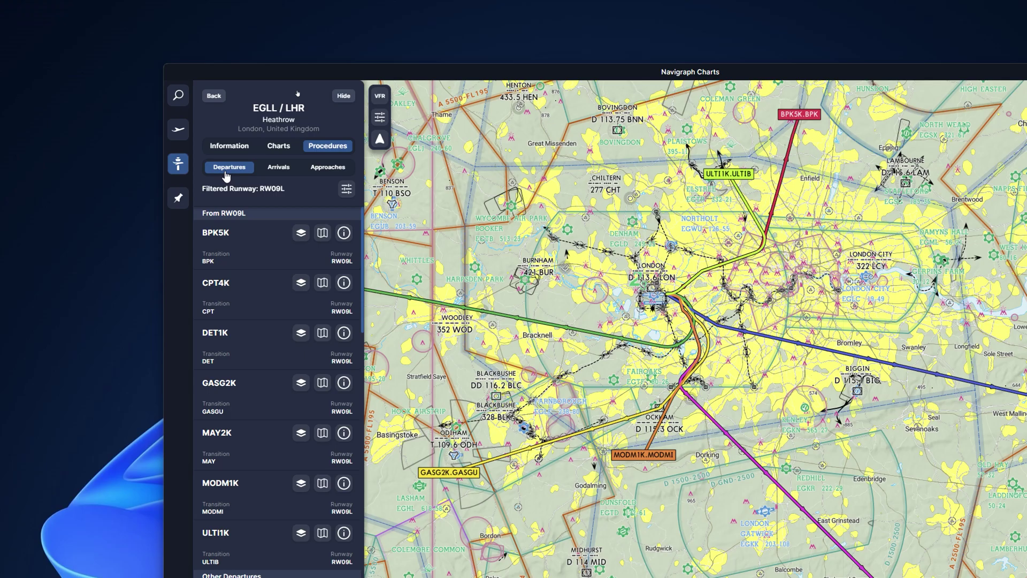
View Heathrow's arrival and approach procedures for runway 09L
left_click(283, 171)
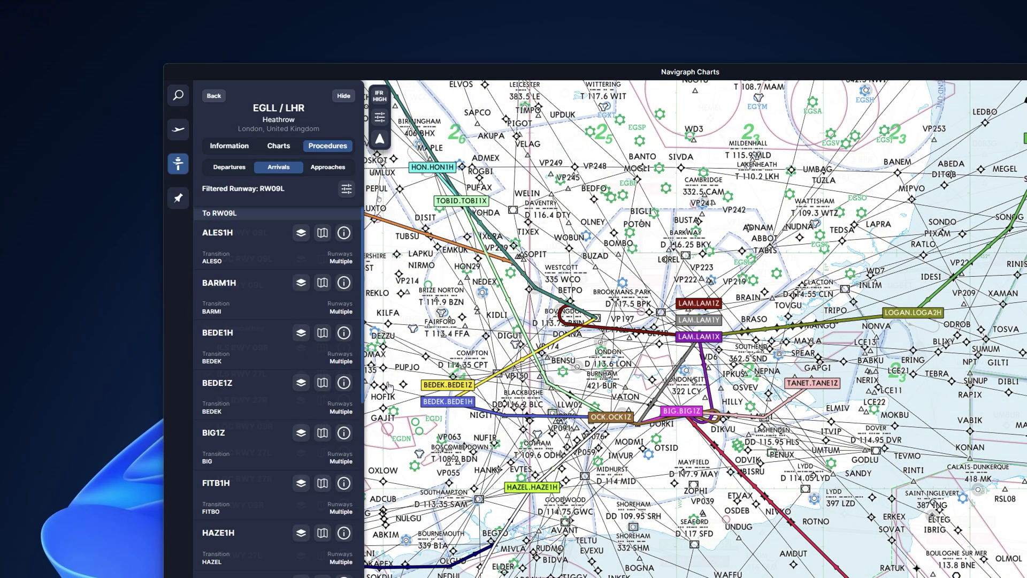
left_click(328, 167)
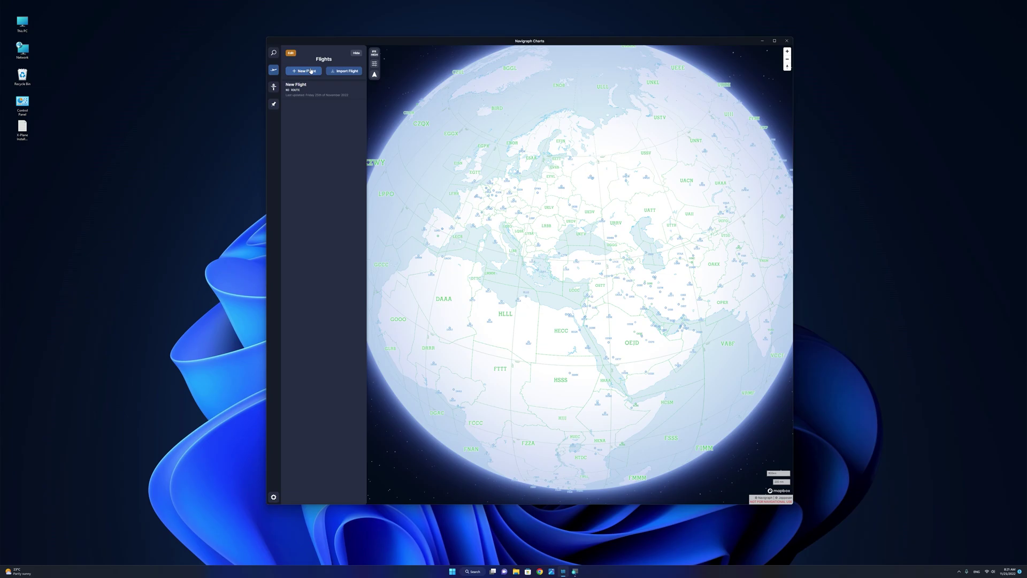
Import the EGLL/LHR to KJFK/JFK flight plan from SimBrief and open it
left_click(342, 72)
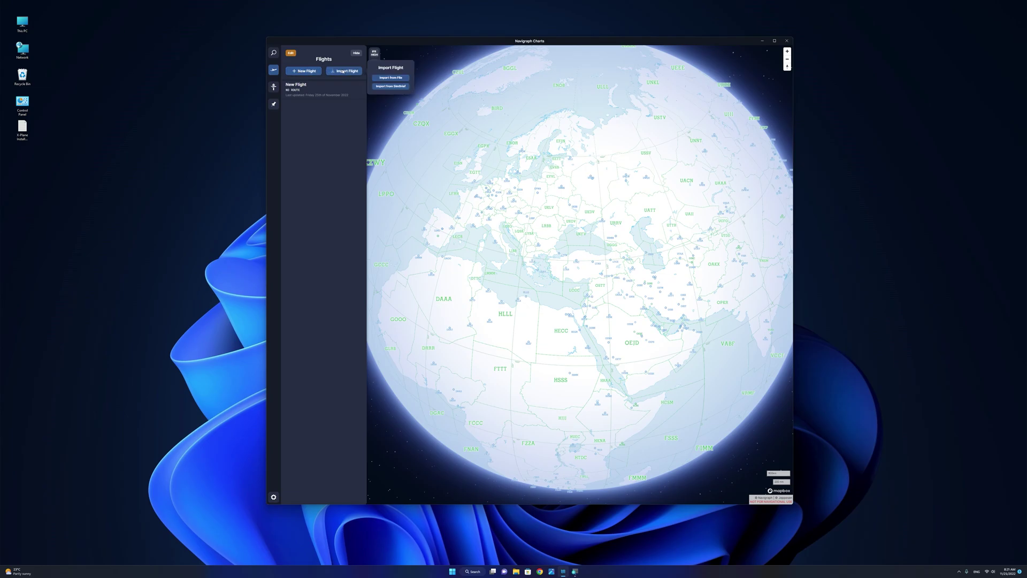
left_click(390, 86)
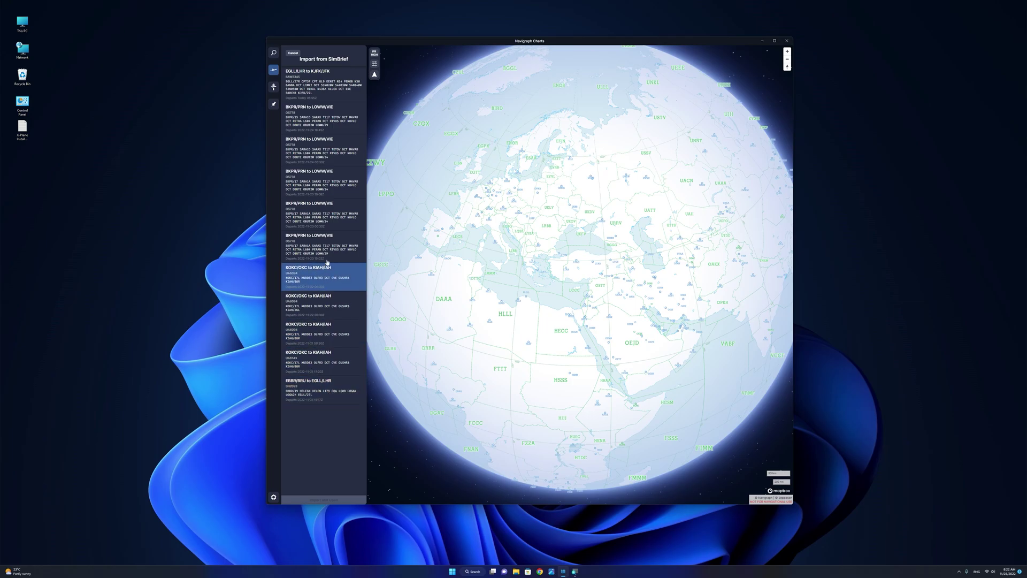
left_click(298, 77)
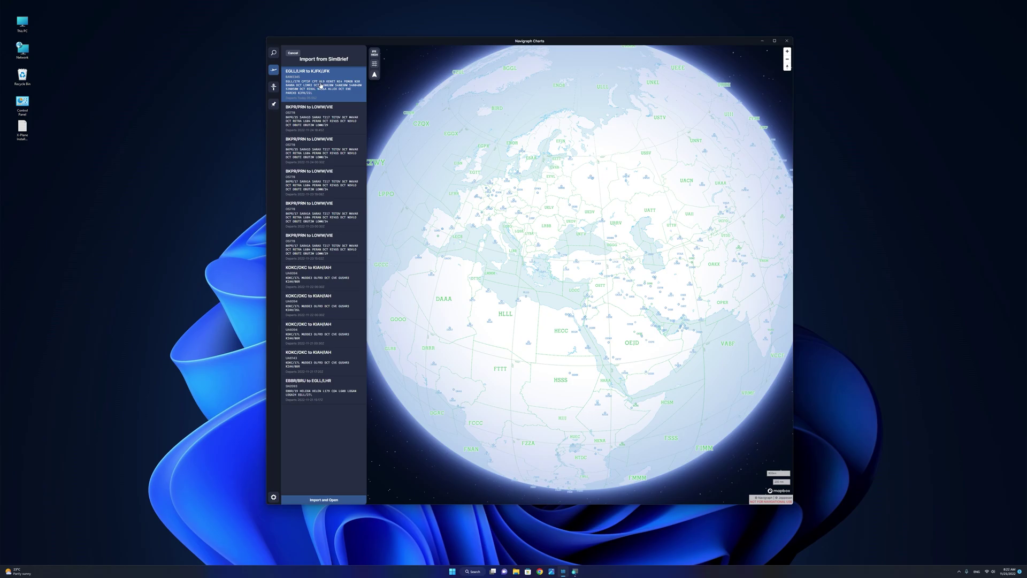
left_click(333, 501)
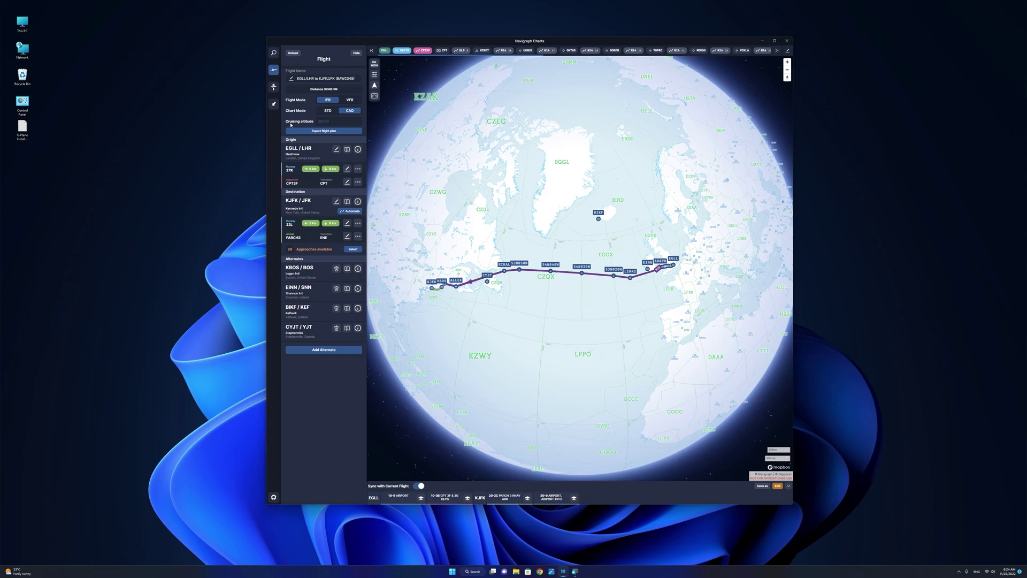
Check the cruising altitude setting and export the flight plan by copying it to the clipboard
left_click(332, 122)
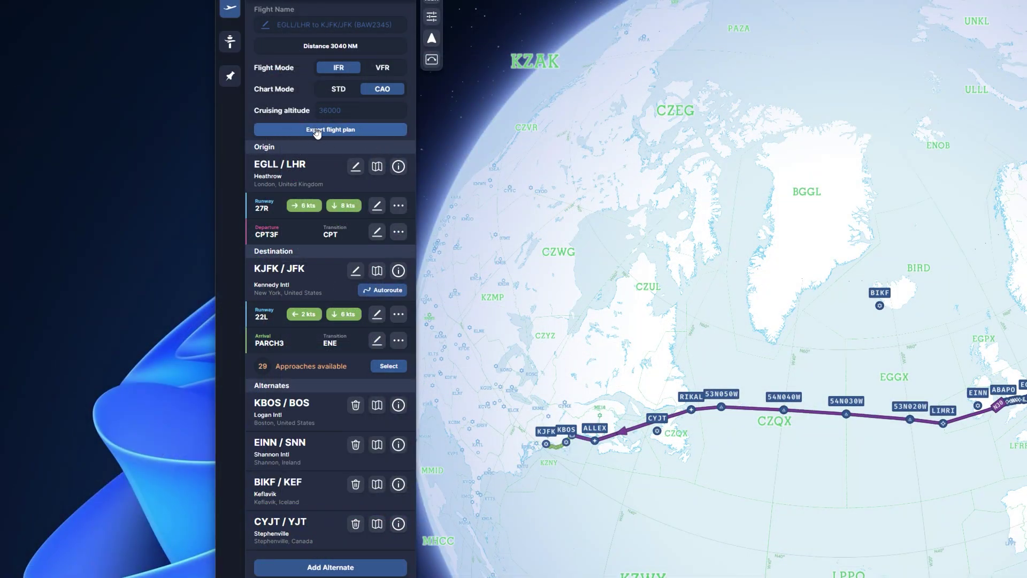
left_click(328, 132)
left_click(336, 131)
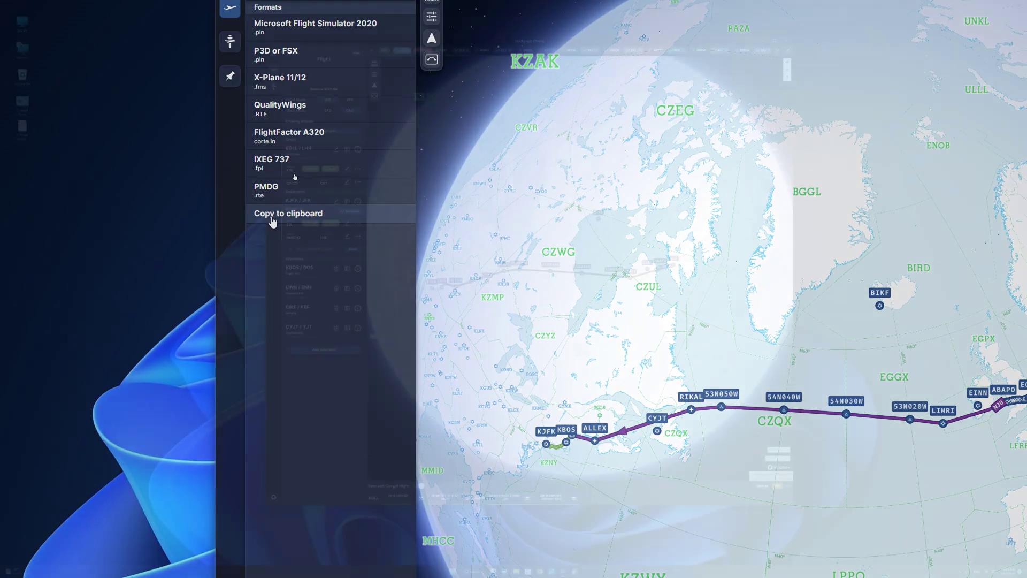
left_click(273, 217)
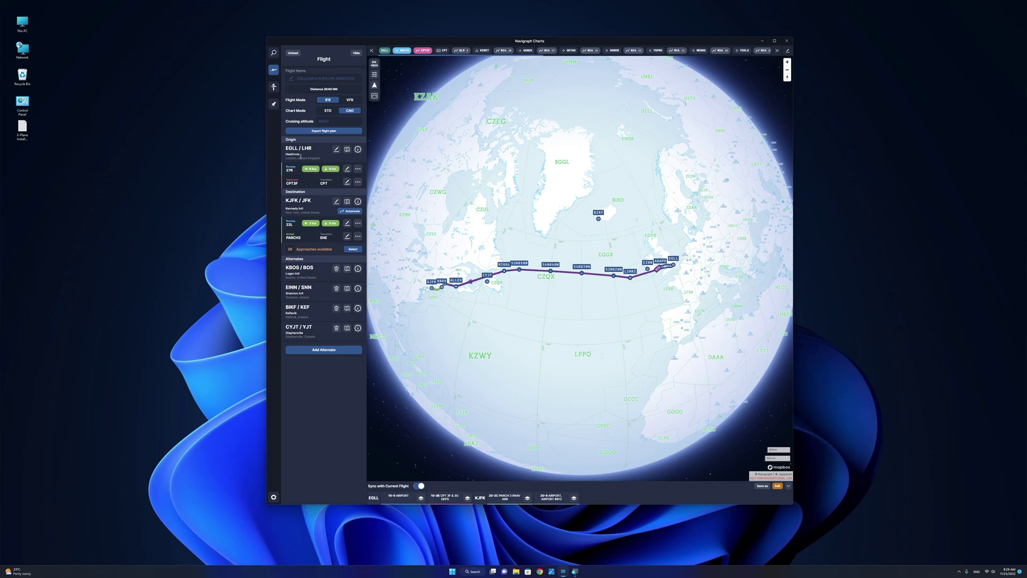
Open the flight's origin airport for editing
left_click(336, 150)
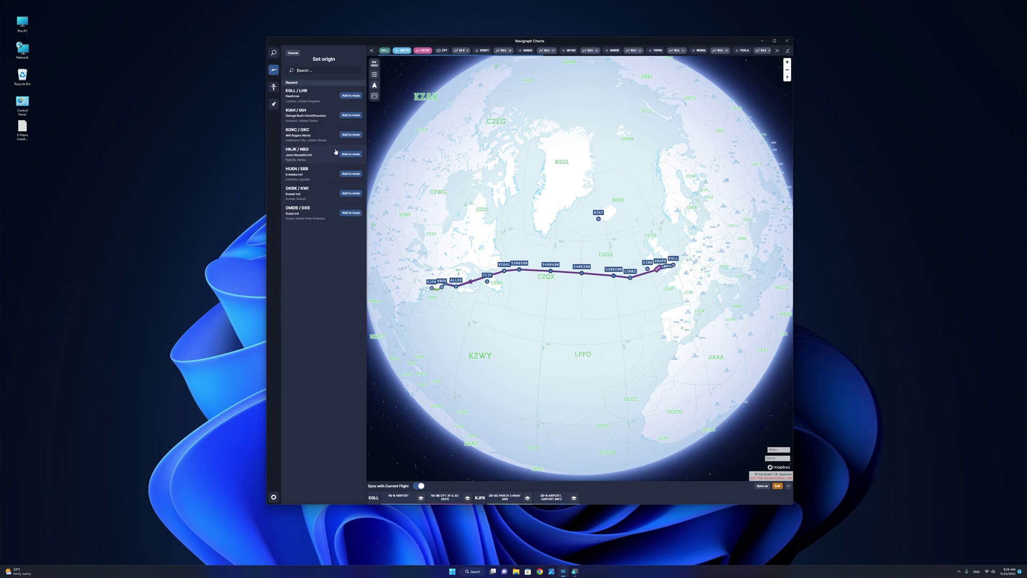